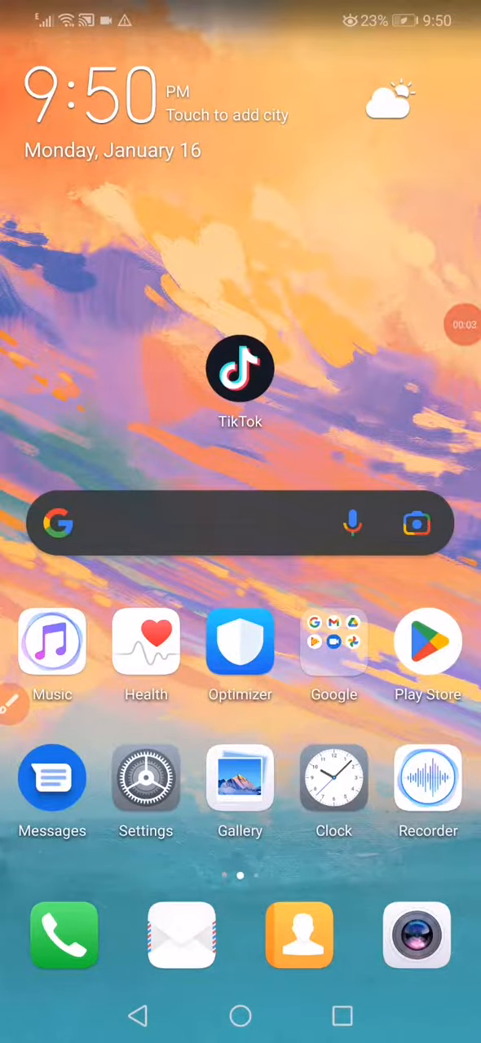
- Reach the full installed-apps list from the home screen via Settings and Apps
left_click(146, 778)
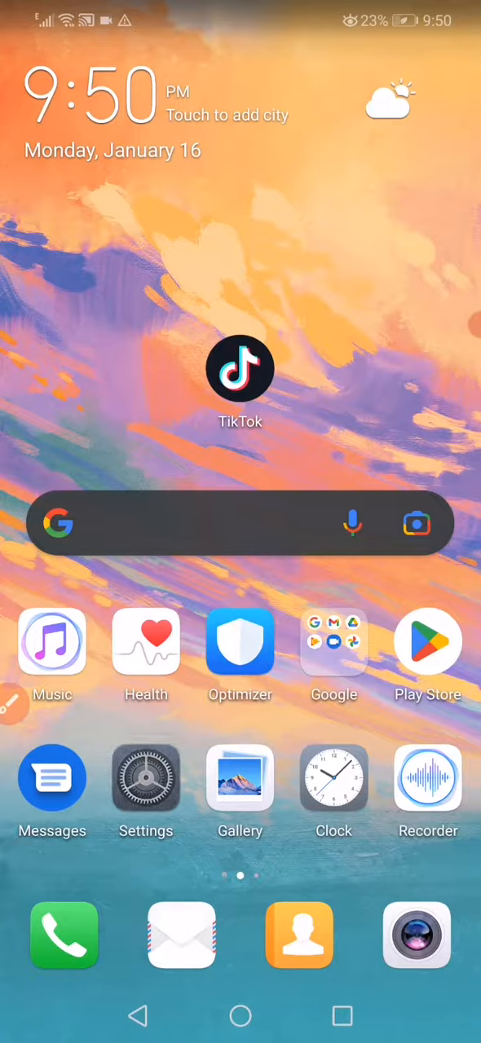
left_click(245, 741)
left_click(122, 135)
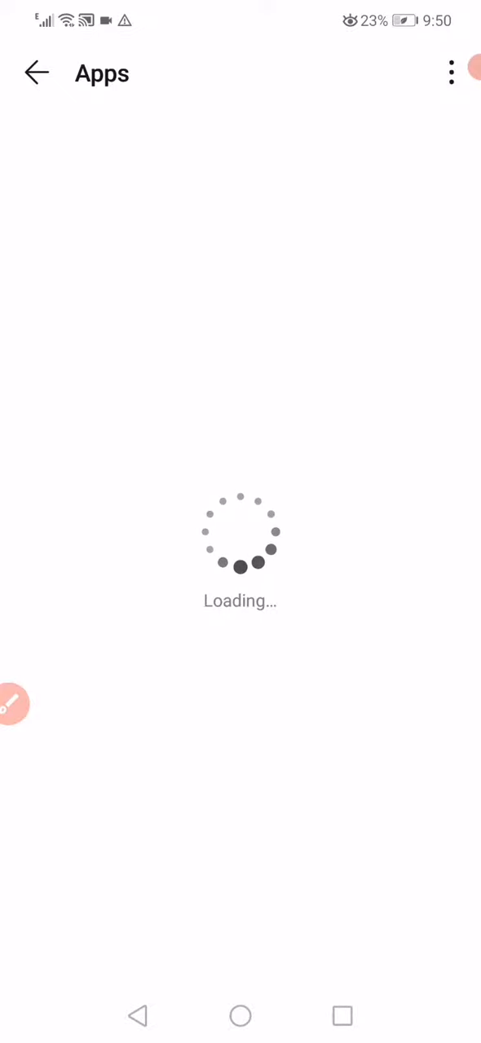
scroll(241, 616, "down", 10)
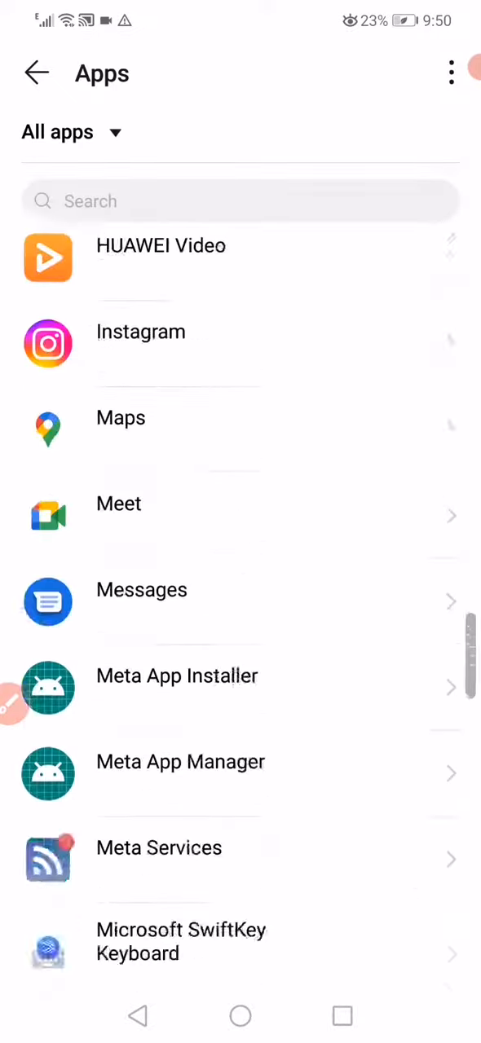
- Bring up TikTok's App info page from the installed-apps list
left_click(126, 447)
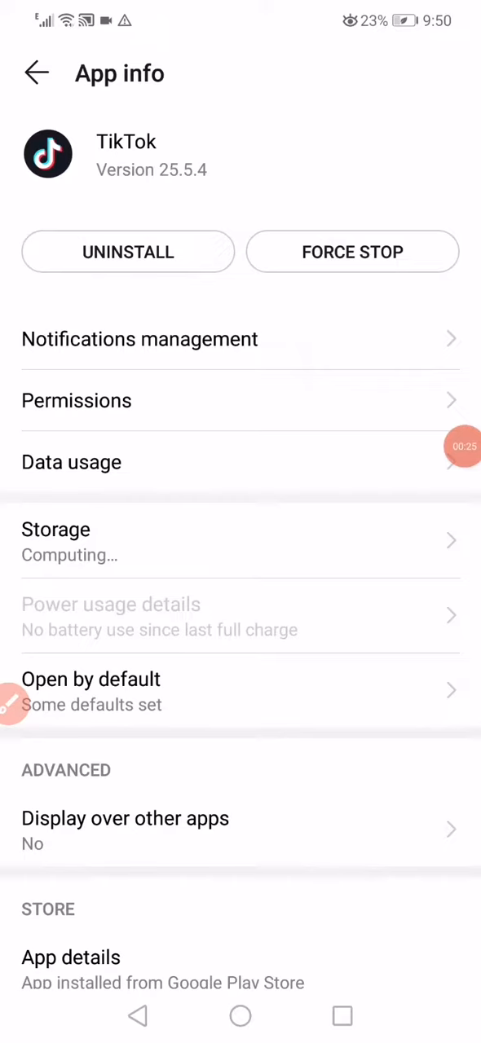
- Allow TikTok background data and roaming data in its Data usage settings
mouse_move(463, 447)
left_mouse_down()
mouse_move(341, 544)
mouse_move(159, 485)
mouse_move(356, 468)
left_mouse_up()
left_click(71, 462)
scroll(241, 522, "down", 5)
mouse_move(454, 467)
left_mouse_down()
mouse_move(434, 549)
mouse_move(413, 298)
mouse_move(452, 598)
mouse_move(385, 549)
mouse_move(432, 387)
mouse_move(453, 193)
mouse_move(422, 249)
mouse_move(285, 252)
mouse_move(464, 424)
mouse_move(362, 543)
mouse_move(450, 542)
left_mouse_up()
left_click(427, 365)
left_click(427, 443)
- Return to TikTok's App info and go into its Storage details
left_click(138, 1015)
left_click(122, 541)
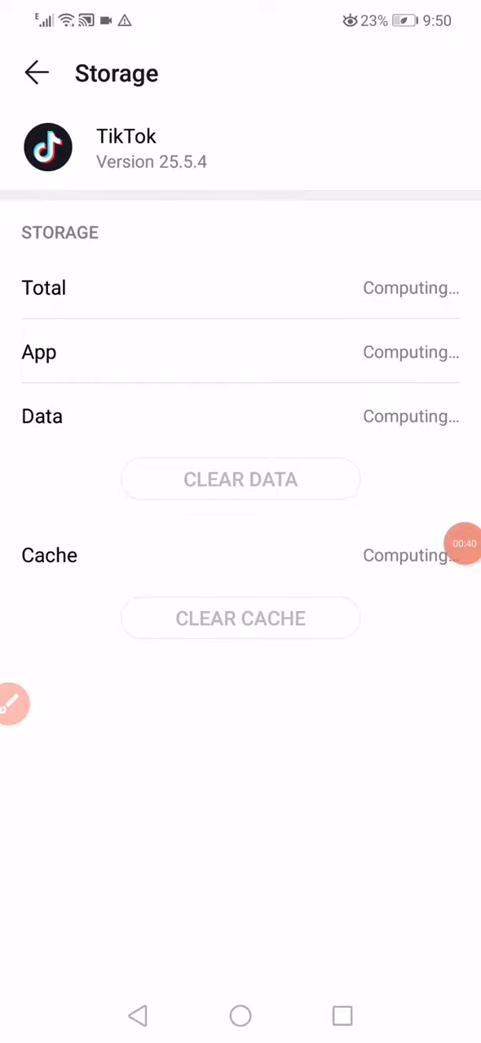
- Leave TikTok's storage details and return to the home screen
mouse_move(475, 543)
left_mouse_down()
mouse_move(358, 473)
mouse_move(204, 482)
mouse_move(298, 612)
left_mouse_up()
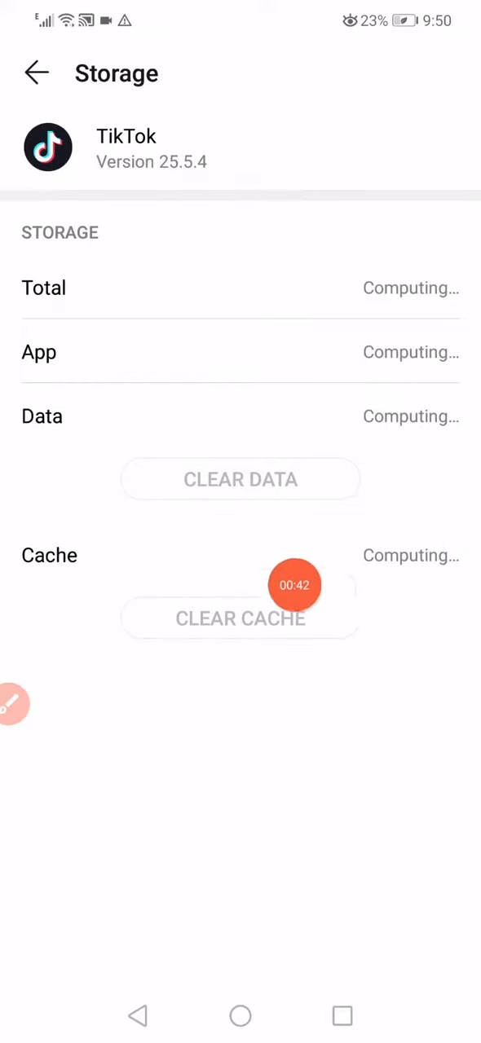
left_click(241, 1014)
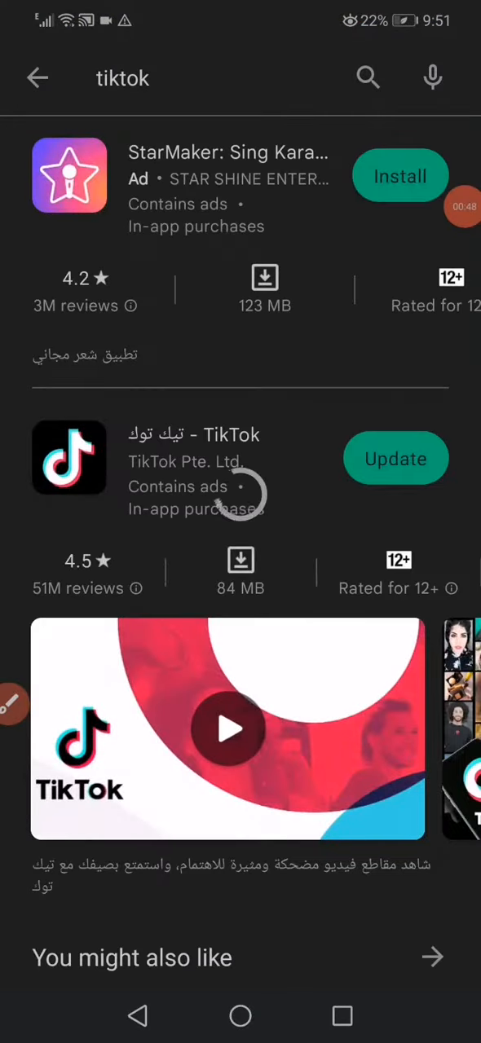
left_click(122, 78)
left_click(121, 153)
scroll(240, 554, "down", 2)
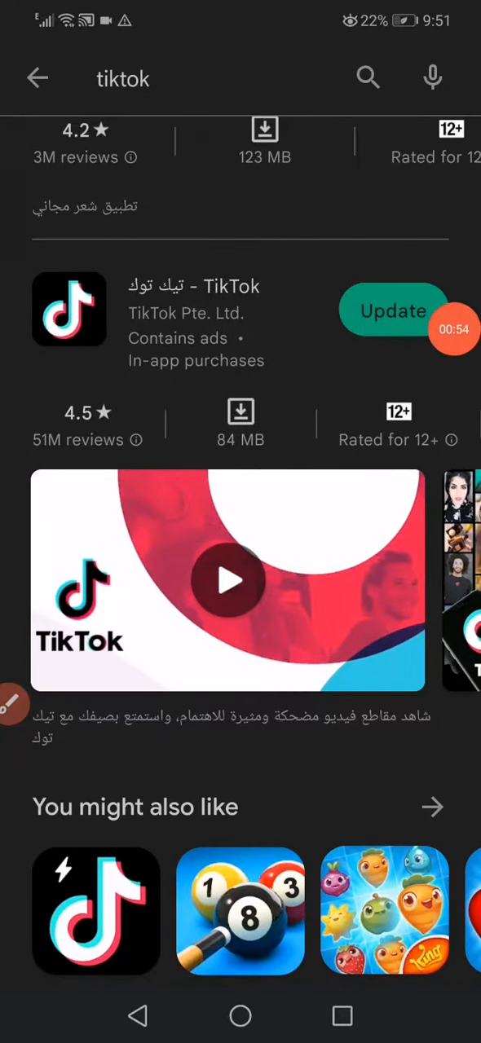
left_click(240, 1014)
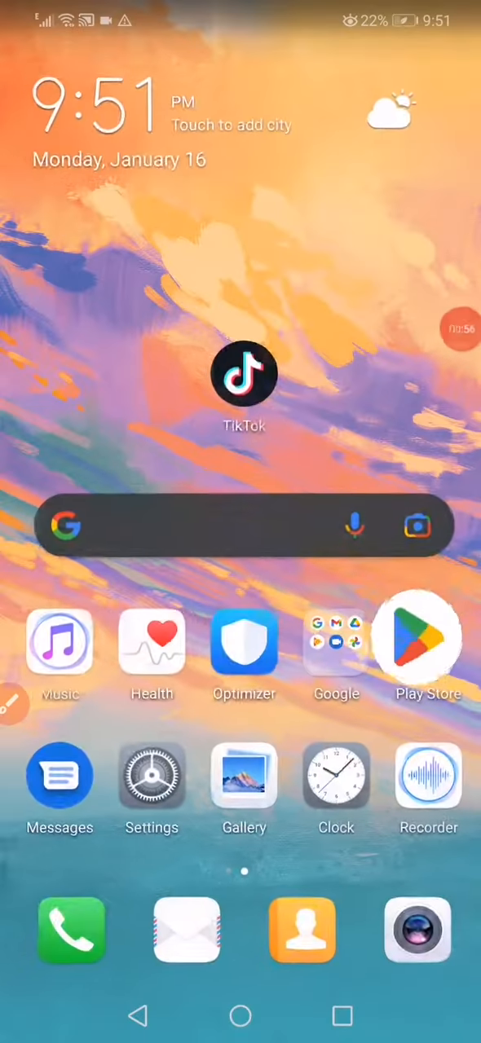
left_click_drag(464, 328, 453, 386)
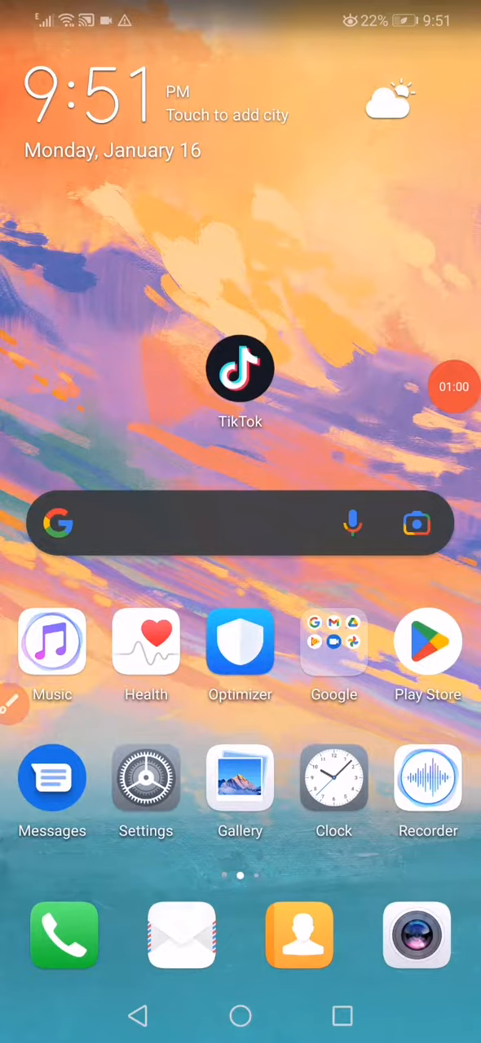